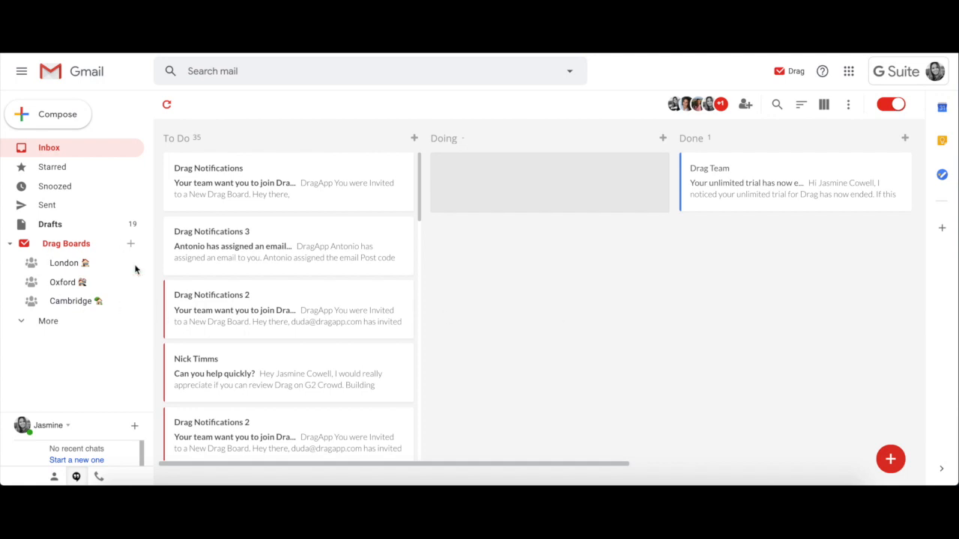
# Start a new board automation named "New rule"
pyautogui.click(848, 105)
pyautogui.click(781, 244)
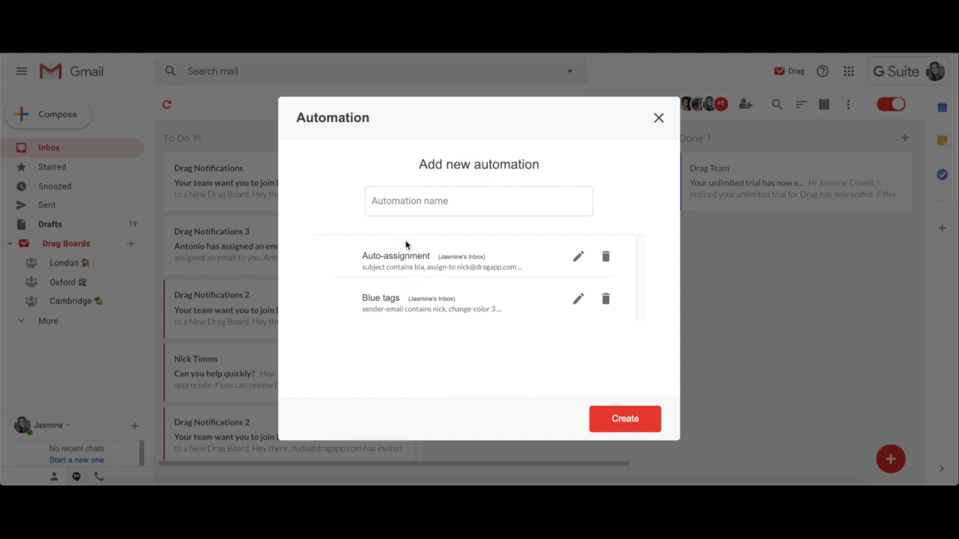
pyautogui.click(420, 204)
pyautogui.write('New rule')
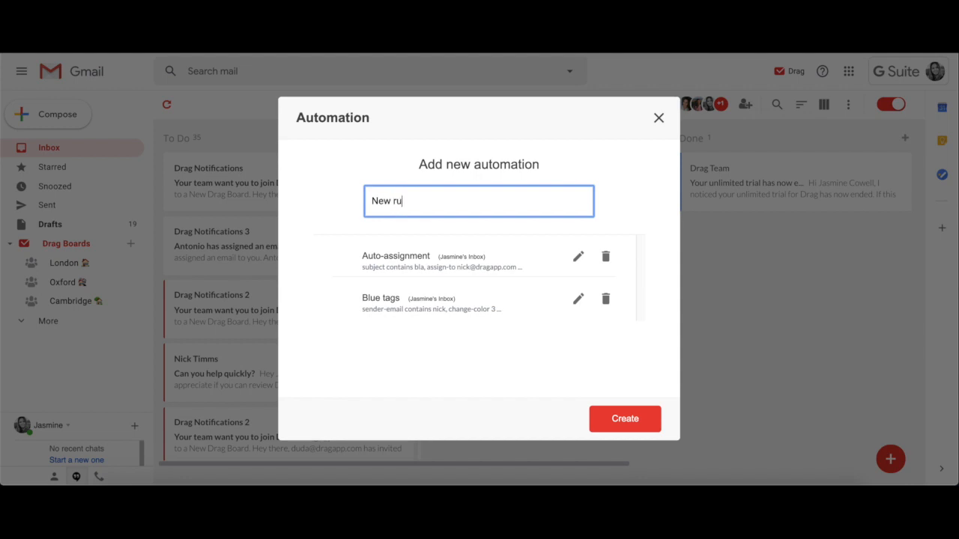
pyautogui.click(613, 425)
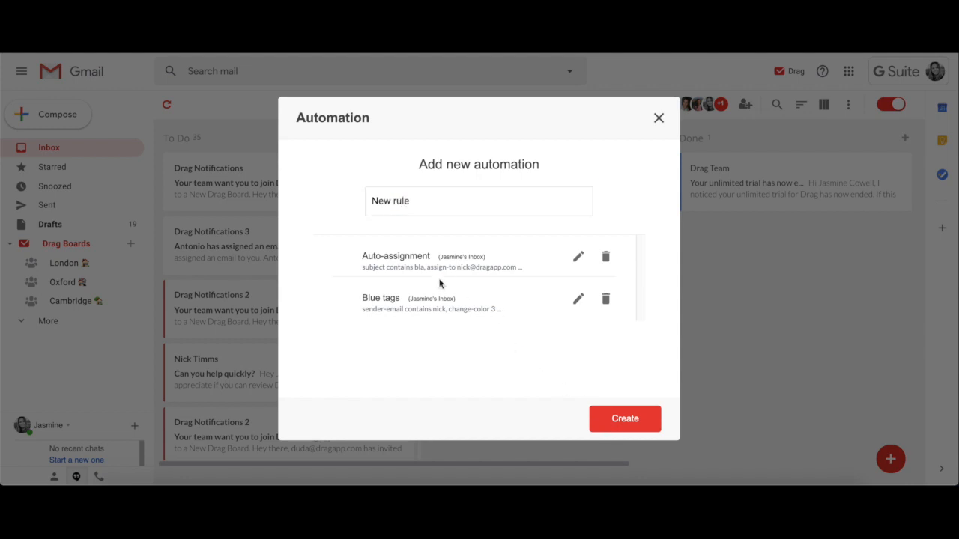
pyautogui.click(624, 418)
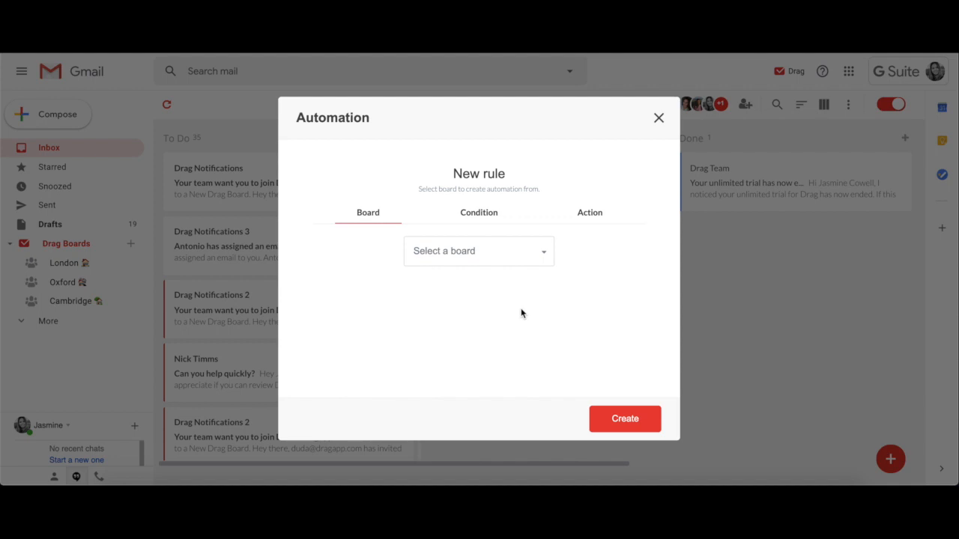
# Choose the account owner's personal Inbox as the board the rule applies to
pyautogui.click(520, 255)
pyautogui.scroll(-1, 455, 359)
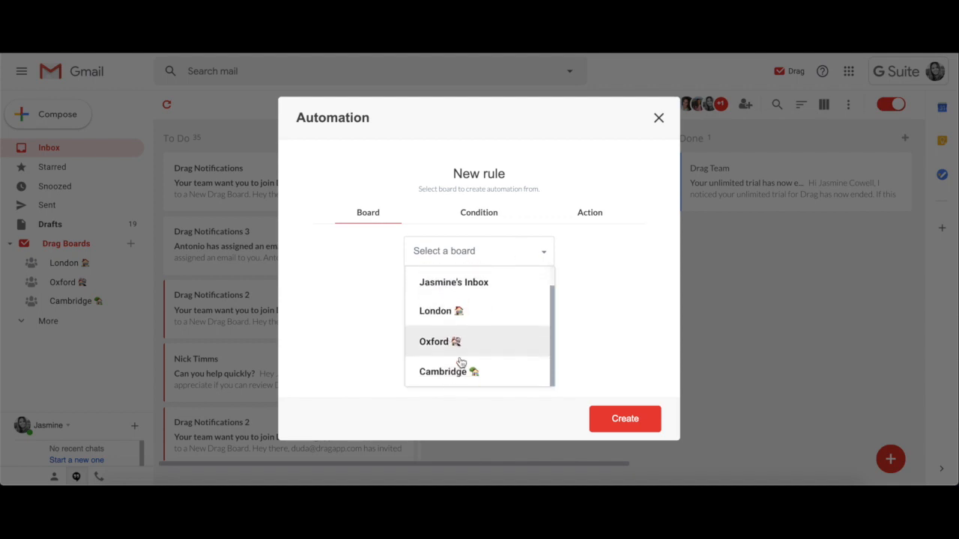
pyautogui.scroll(1, 456, 365)
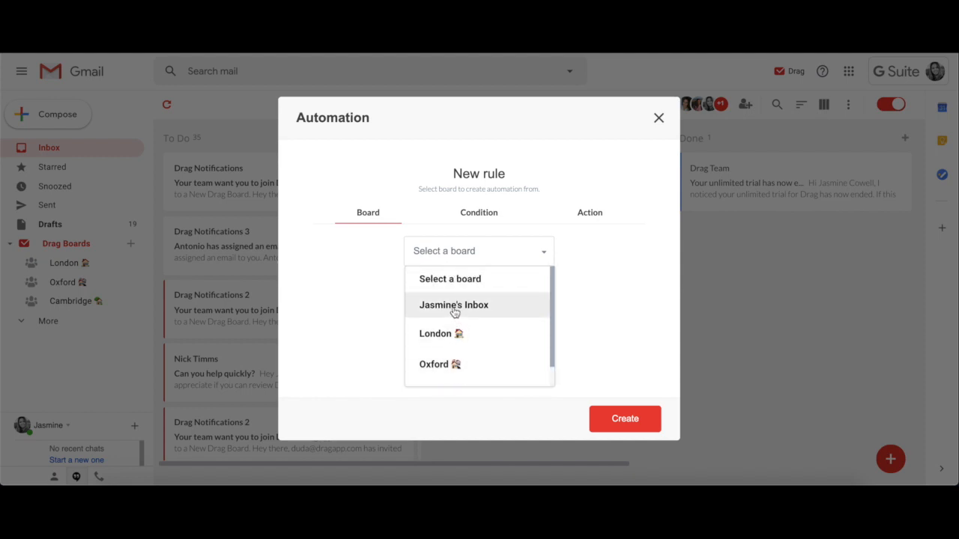
pyautogui.click(454, 313)
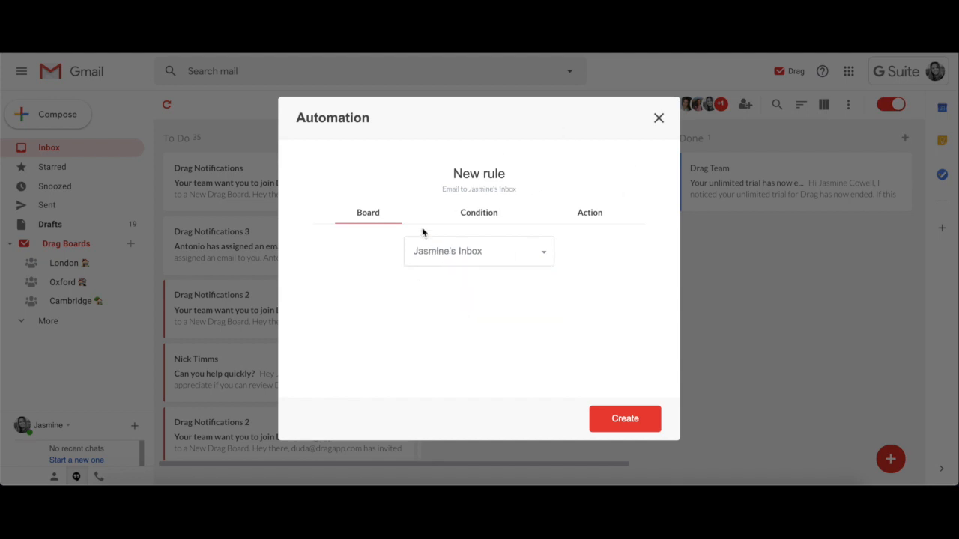
pyautogui.click(473, 216)
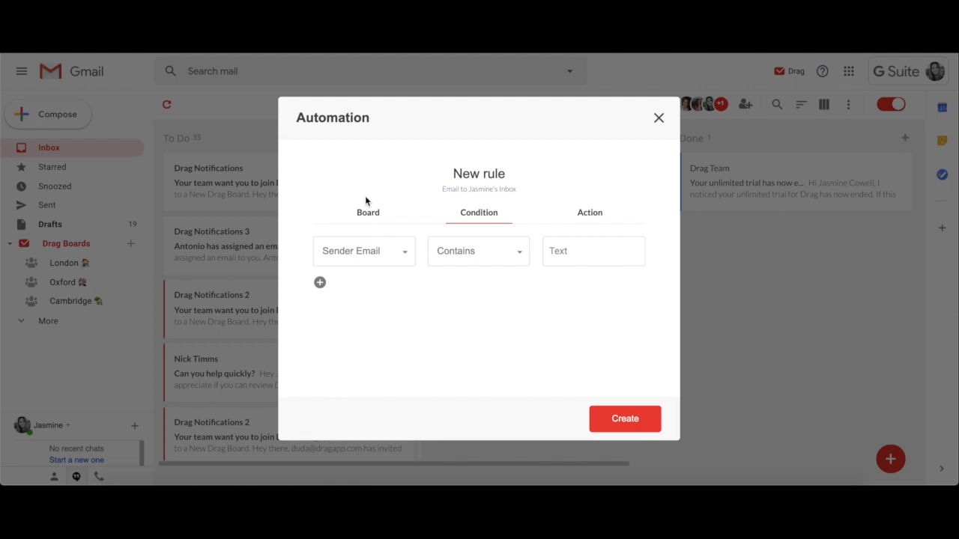
pyautogui.click(381, 257)
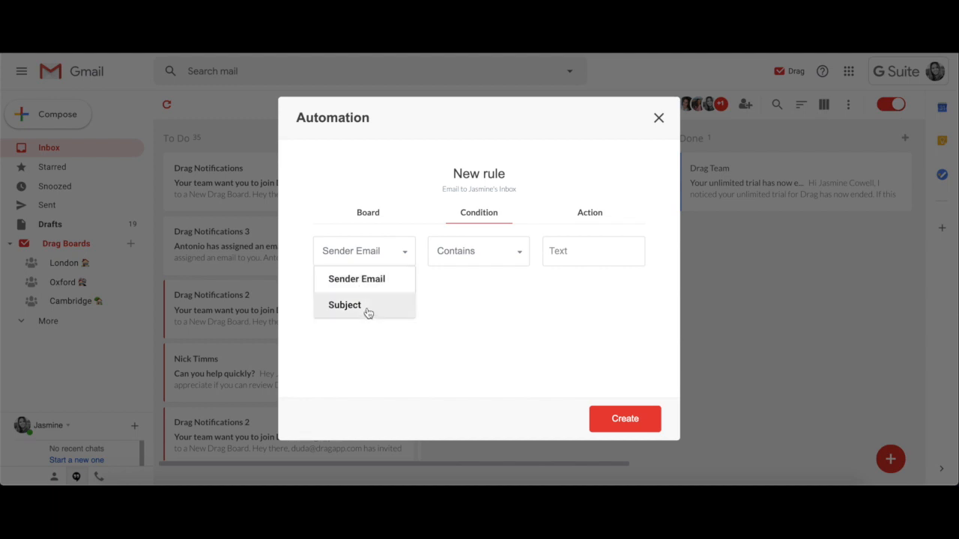
pyautogui.click(517, 259)
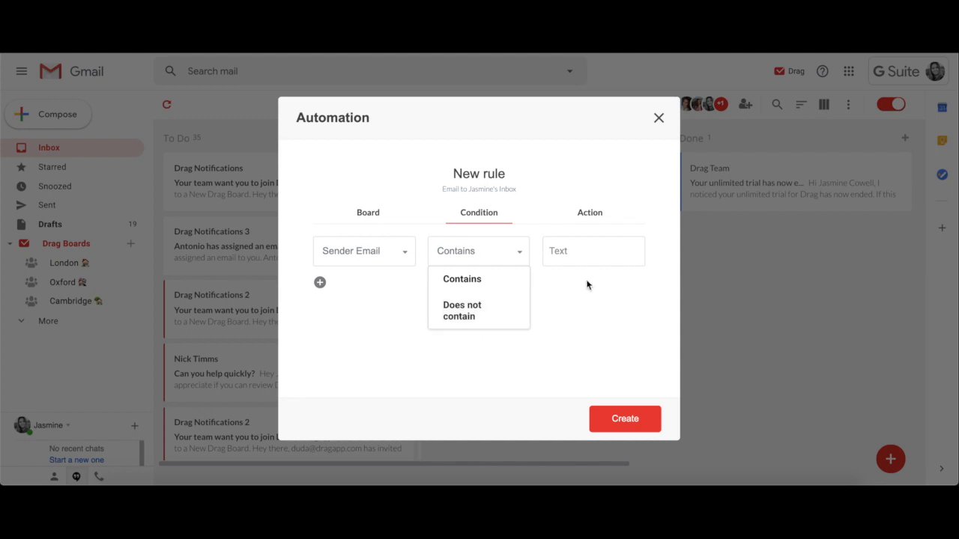
pyautogui.click(572, 254)
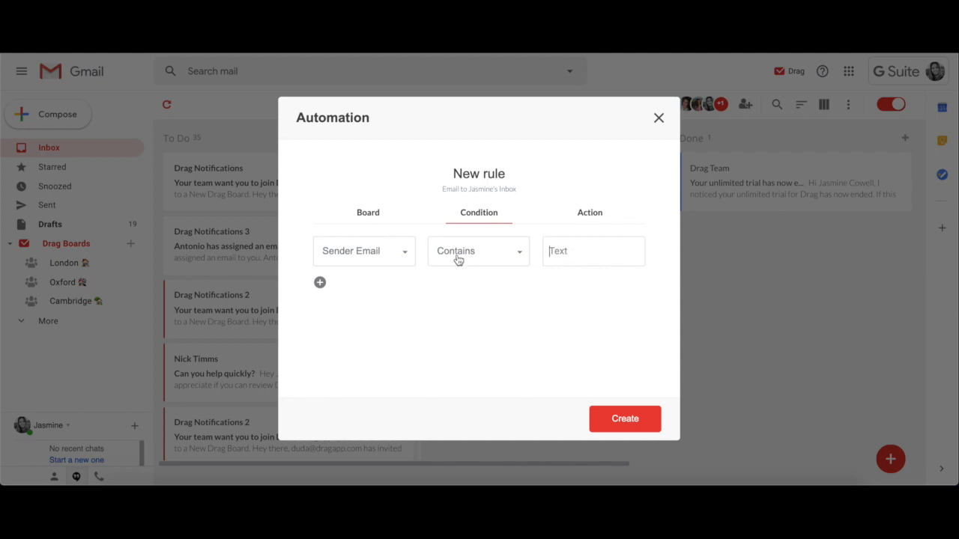
pyautogui.click(397, 253)
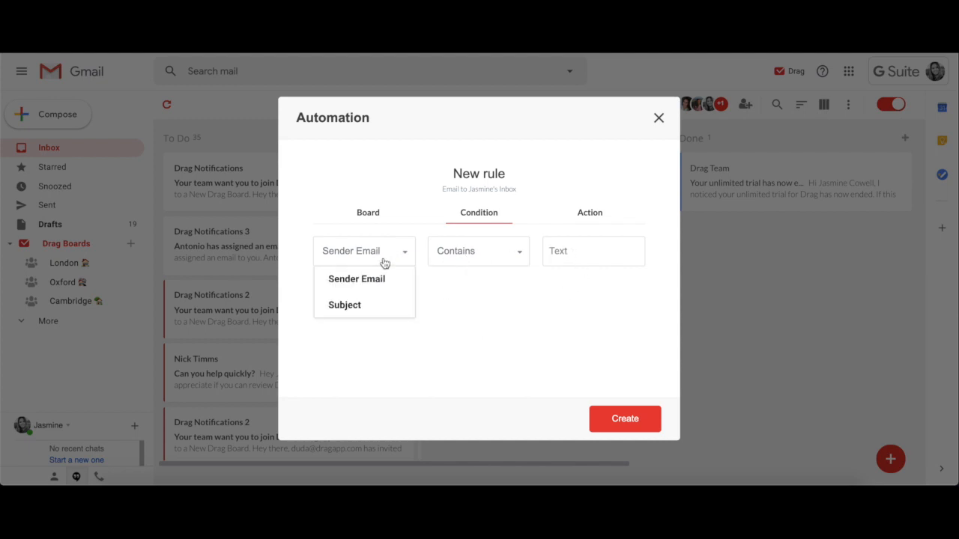
pyautogui.click(372, 280)
pyautogui.click(469, 255)
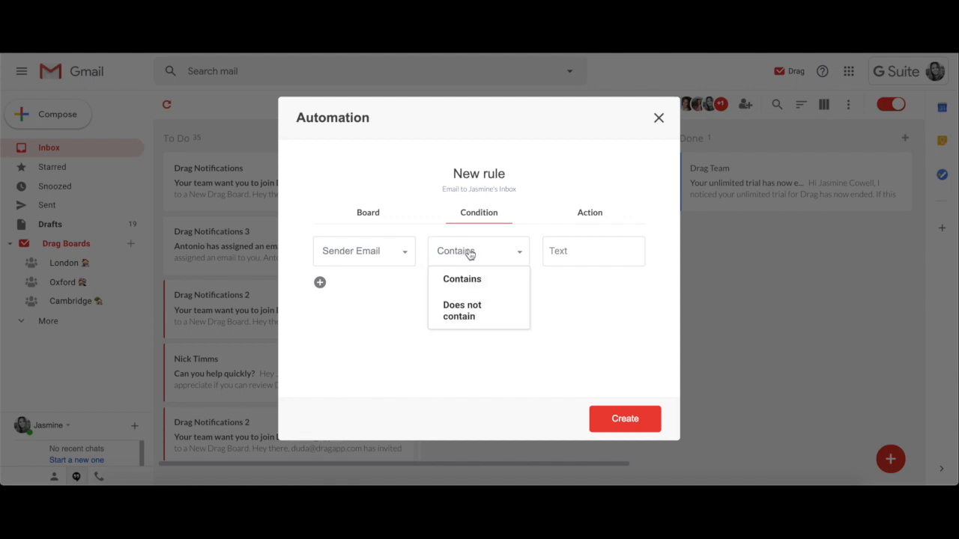
pyautogui.click(573, 251)
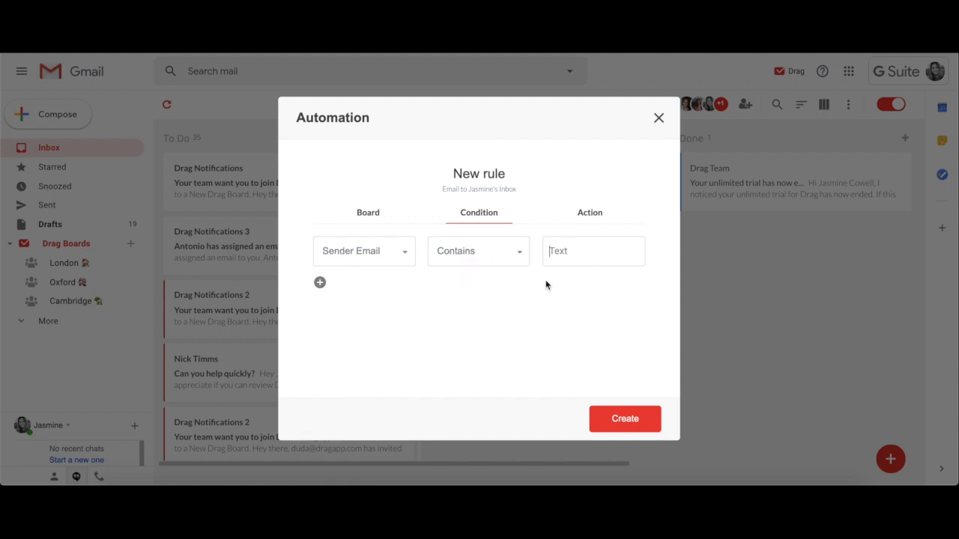
pyautogui.write('@dragapp.com')
# Add a second condition requiring that the Subject Contains "London"
pyautogui.click(320, 282)
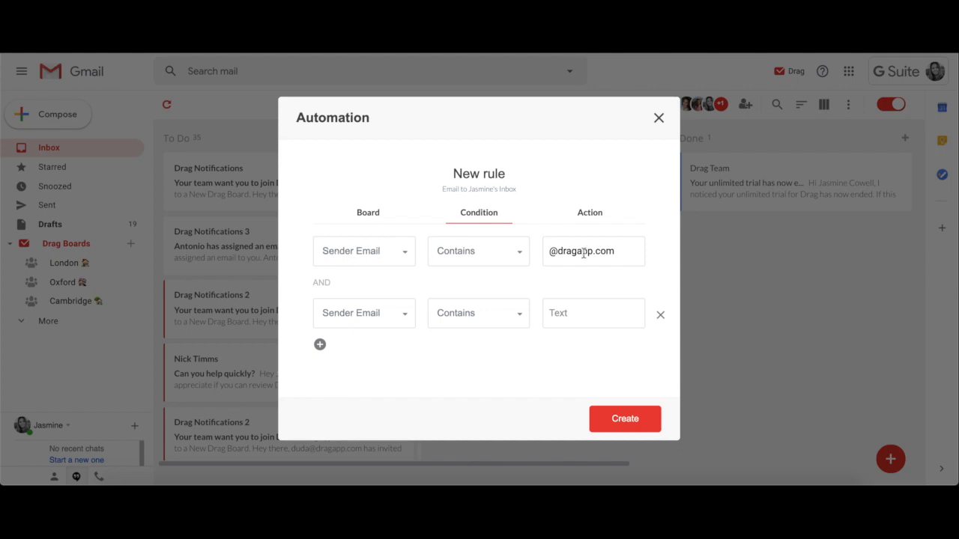
pyautogui.click(387, 315)
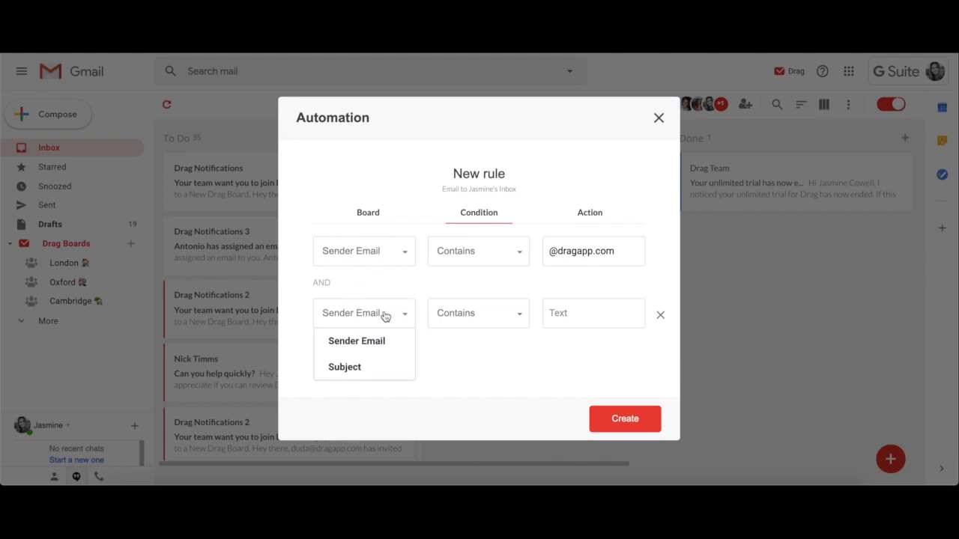
pyautogui.click(343, 367)
pyautogui.click(576, 310)
pyautogui.write('London')
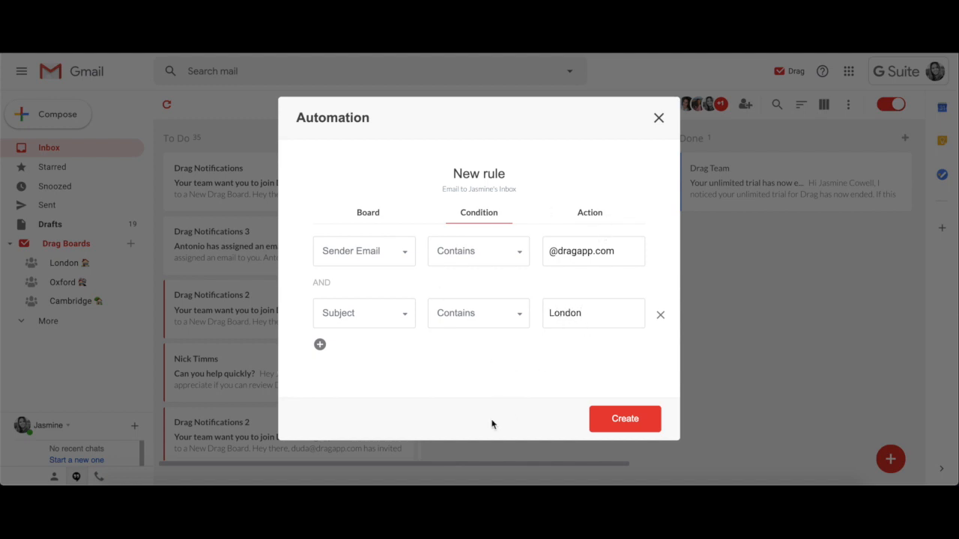
# Set the rule's first action to Move to the "New enquiries" column of the London board
pyautogui.click(583, 217)
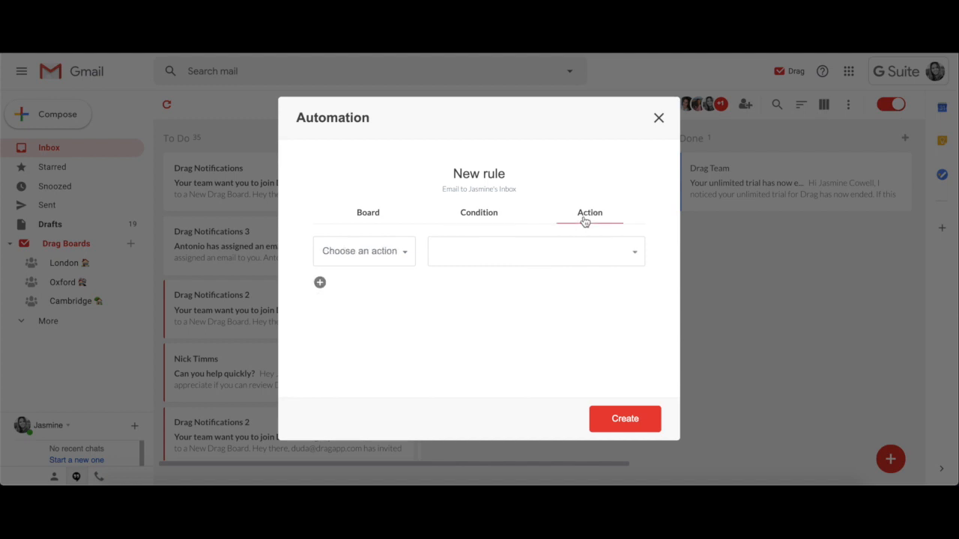
pyautogui.click(405, 251)
pyautogui.scroll(-1, 360, 285)
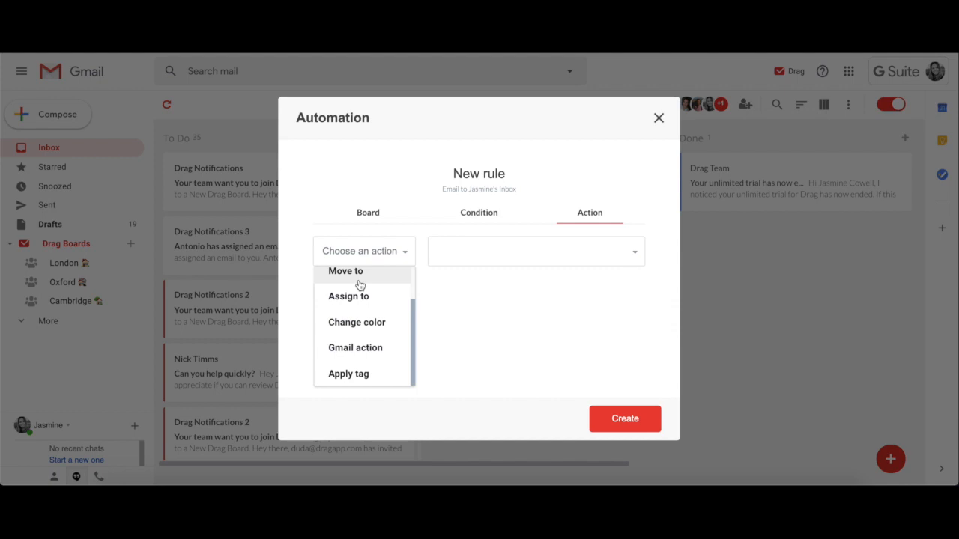
pyautogui.scroll(1, 360, 285)
pyautogui.click(349, 320)
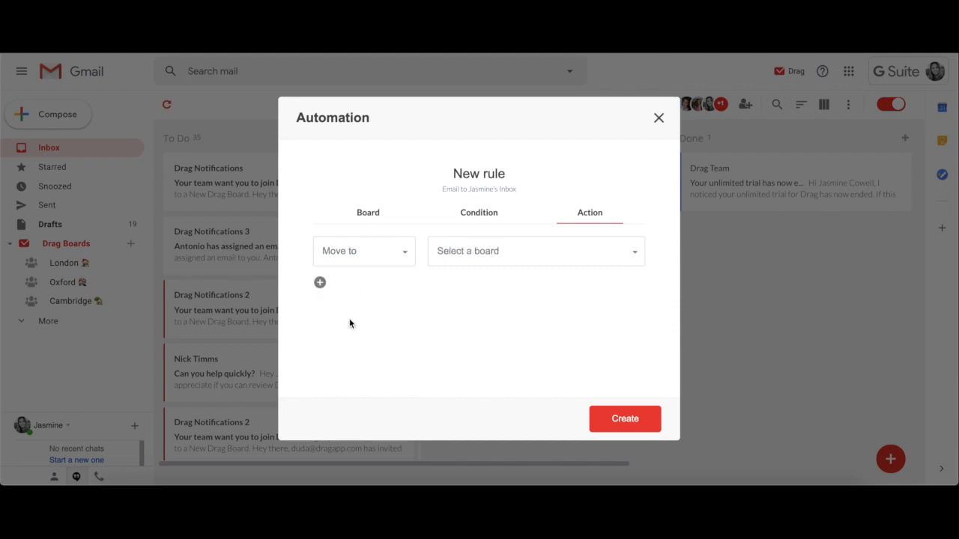
pyautogui.click(498, 252)
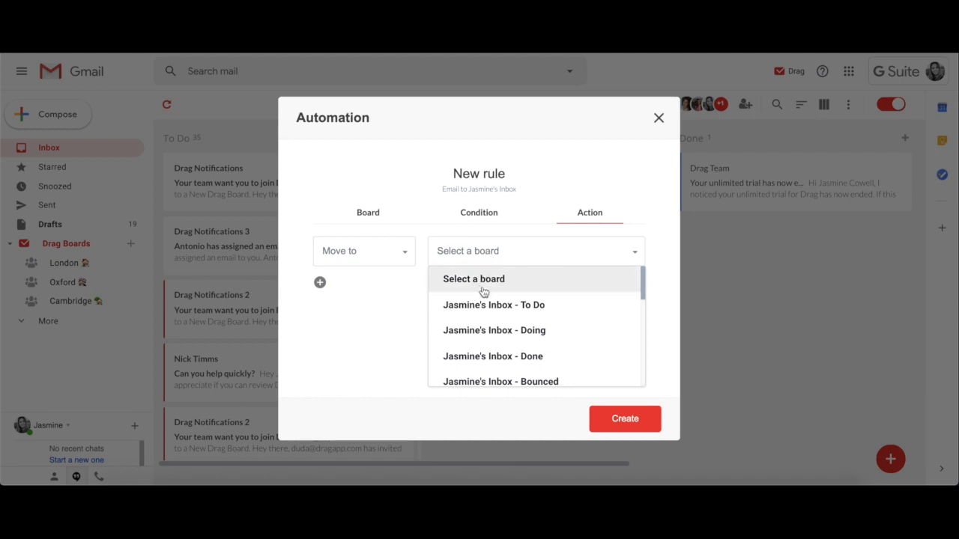
pyautogui.scroll(-3, 497, 320)
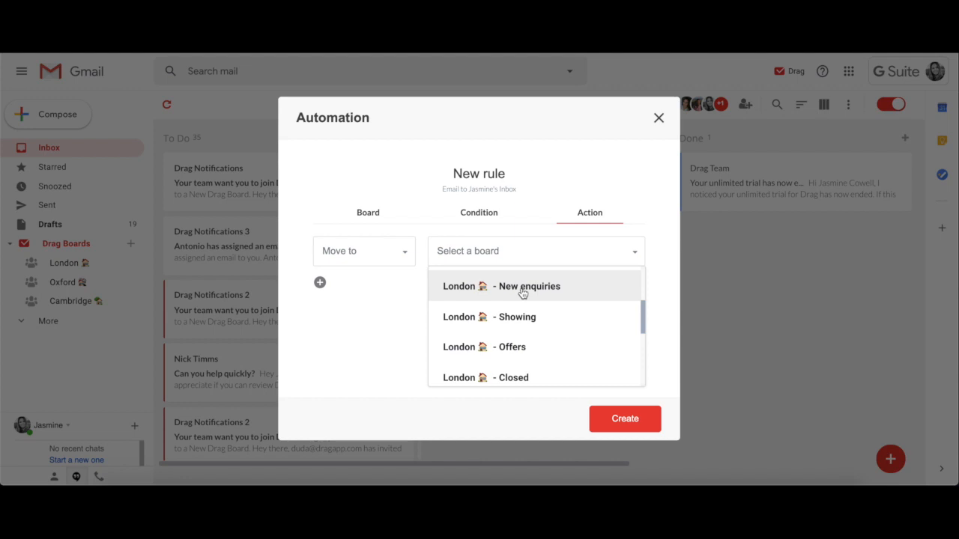
pyautogui.click(522, 289)
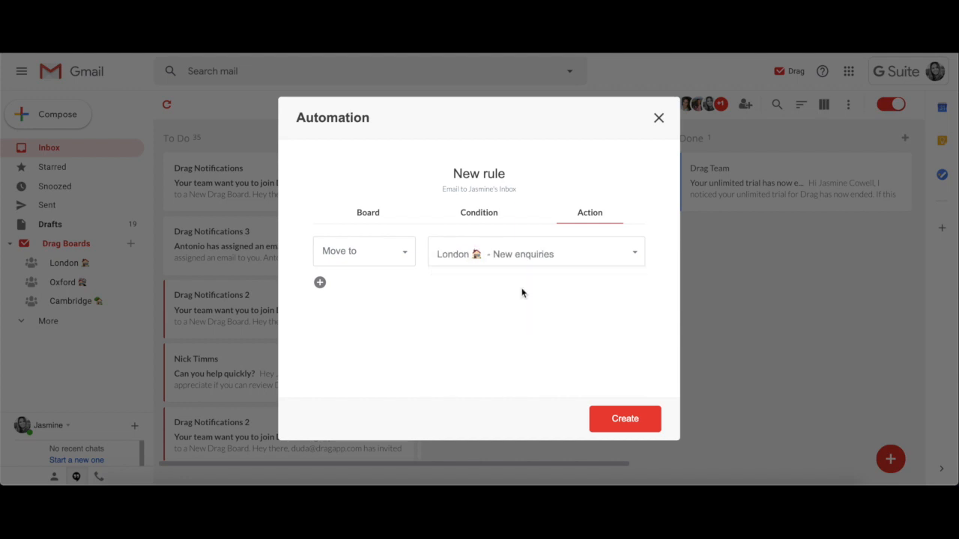
# Add a second action, Assign to, and pick the first team member offered as assignee
pyautogui.click(320, 283)
pyautogui.click(375, 313)
pyautogui.scroll(-2, 370, 363)
pyautogui.click(352, 359)
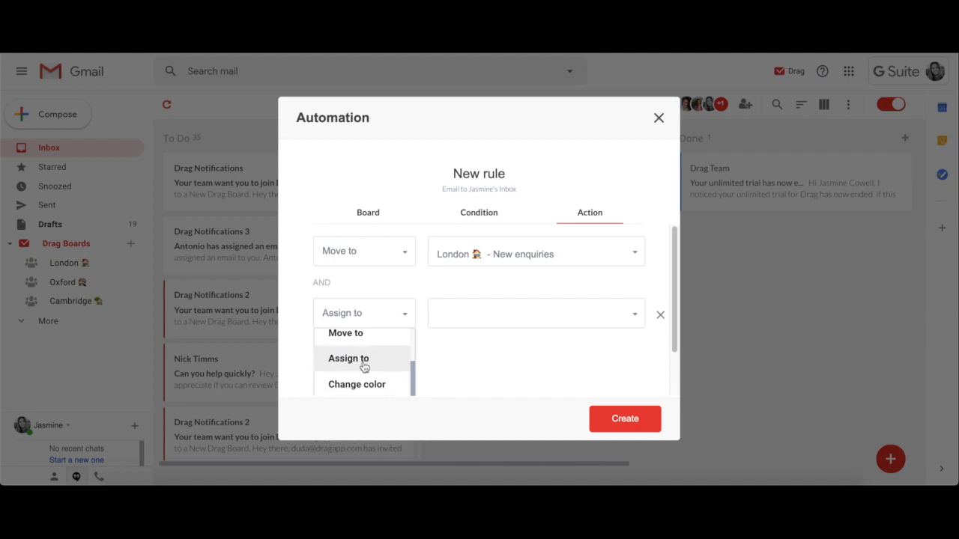
pyautogui.click(522, 318)
pyautogui.click(488, 340)
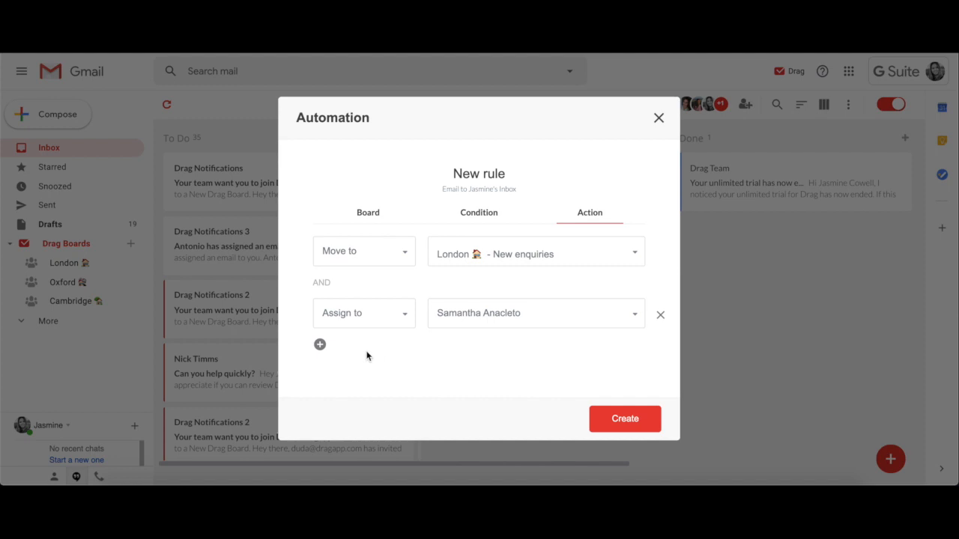
pyautogui.click(320, 345)
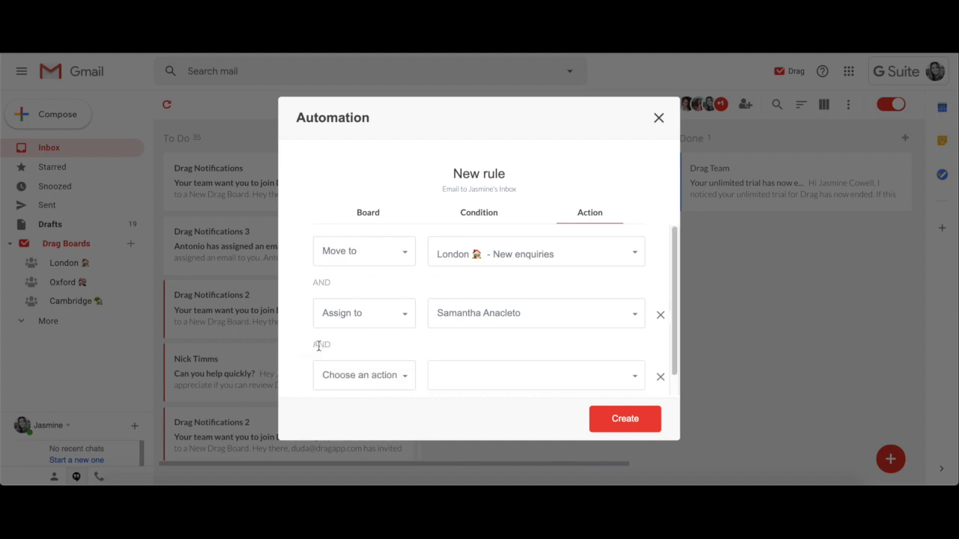
pyautogui.scroll(-1, 427, 359)
pyautogui.click(401, 357)
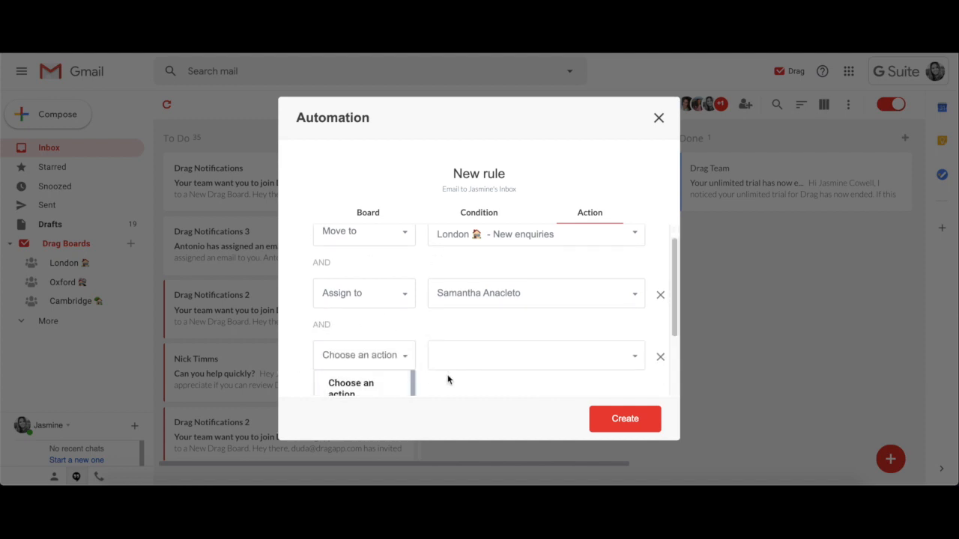
pyautogui.scroll(-3, 428, 374)
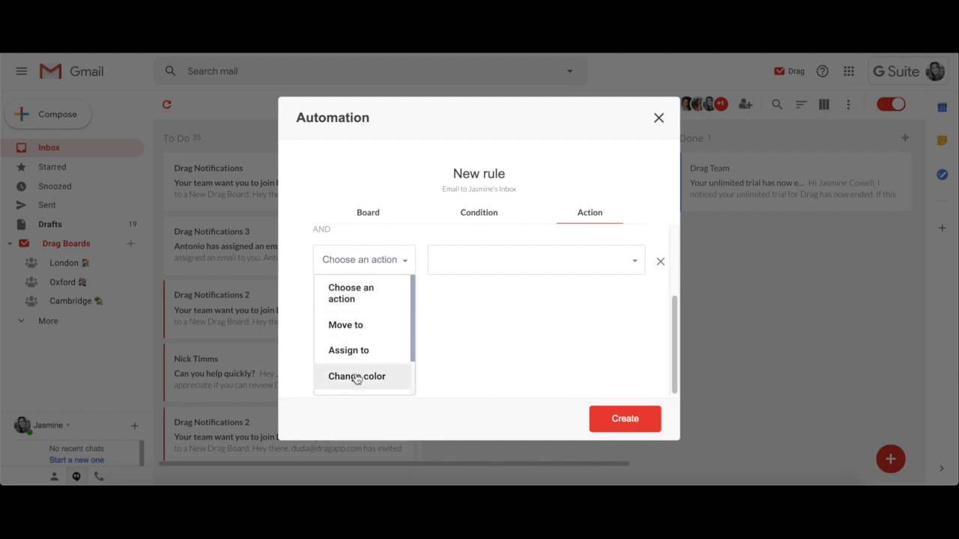
pyautogui.scroll(-1, 360, 366)
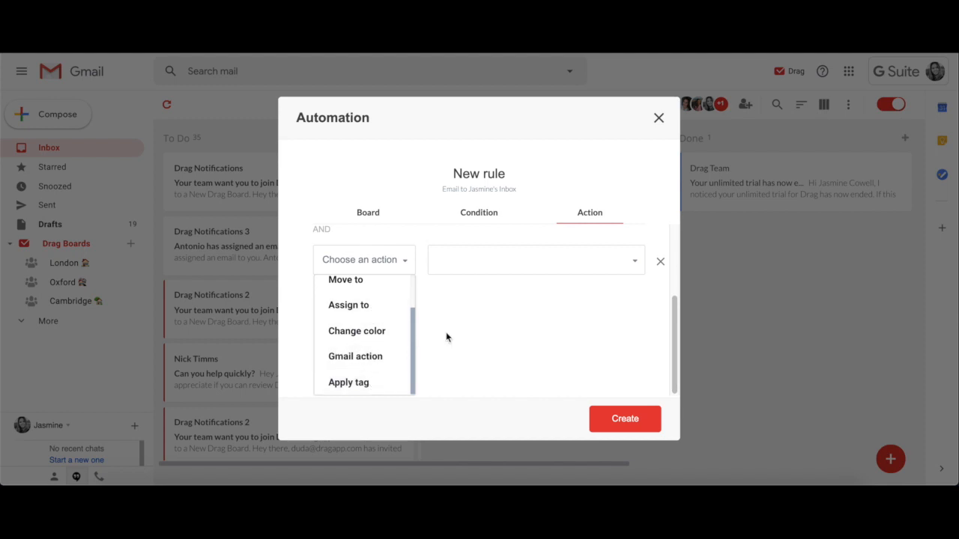
pyautogui.click(485, 316)
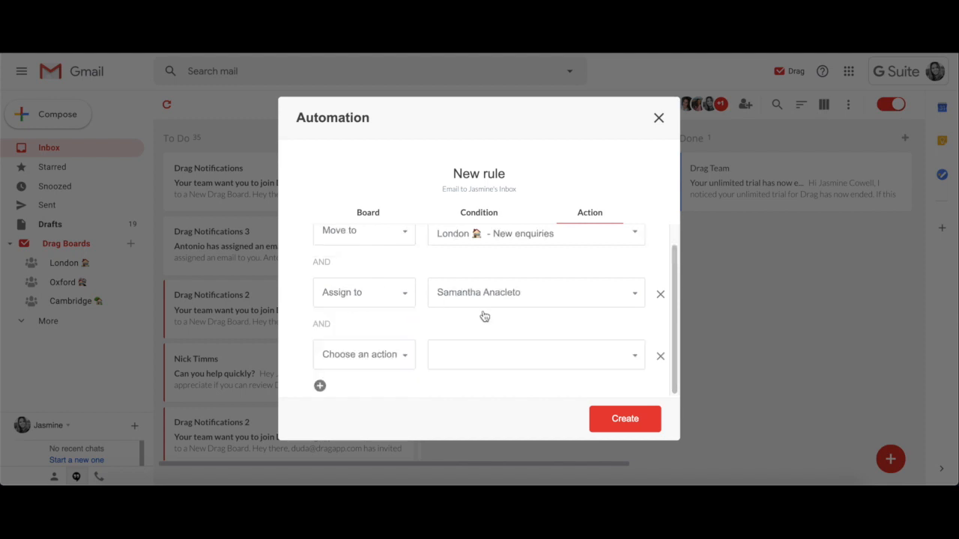
pyautogui.click(660, 357)
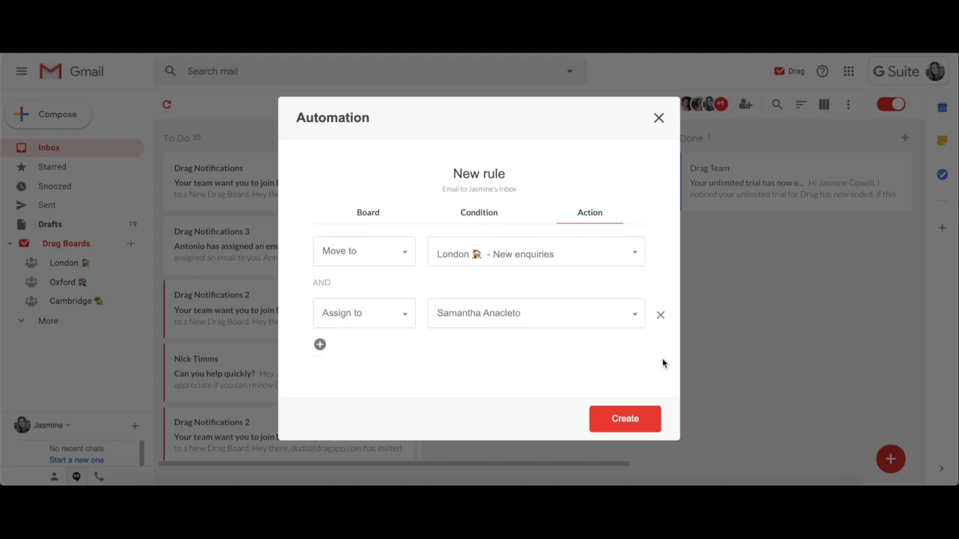
# Create the configured automation rule, close the automation dialog and reopen the board's list of automations
pyautogui.click(630, 421)
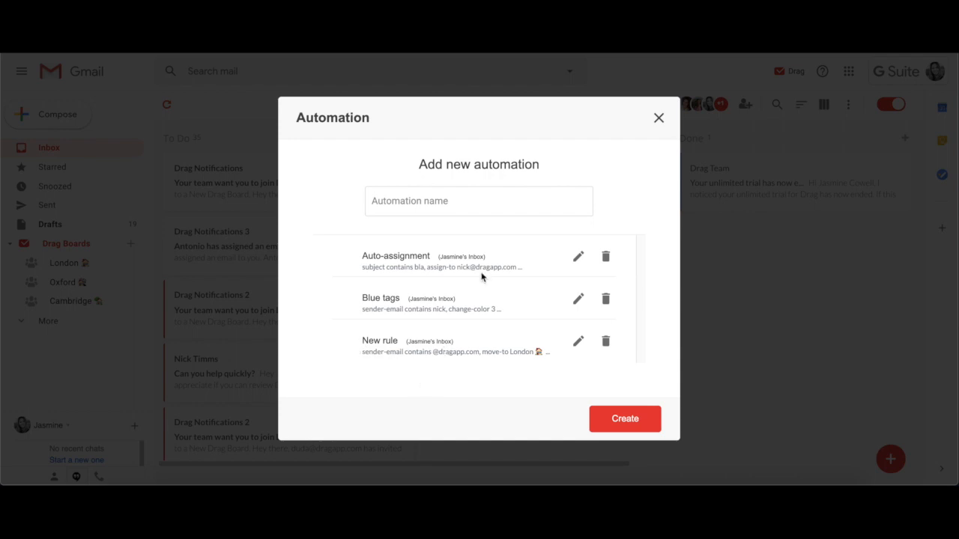
pyautogui.click(658, 121)
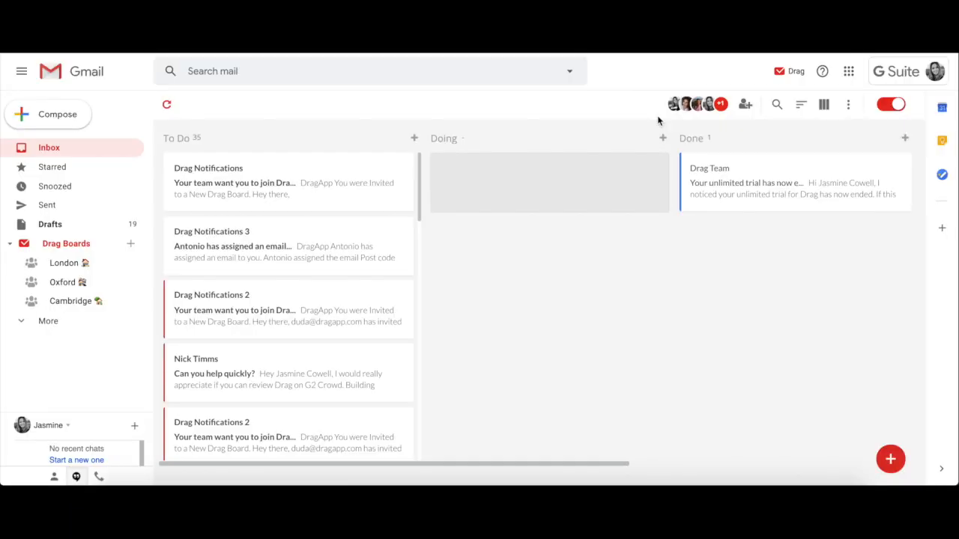
pyautogui.click(848, 104)
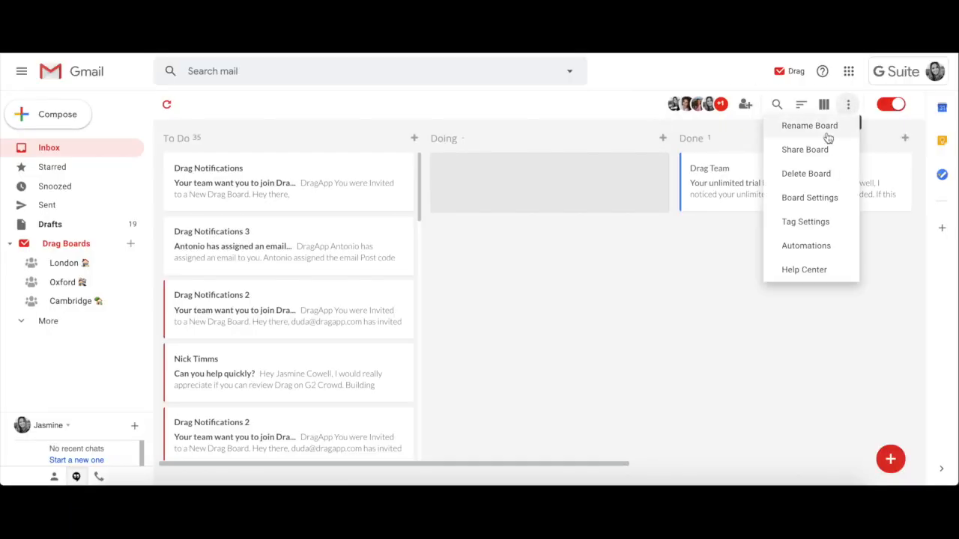
pyautogui.click(799, 246)
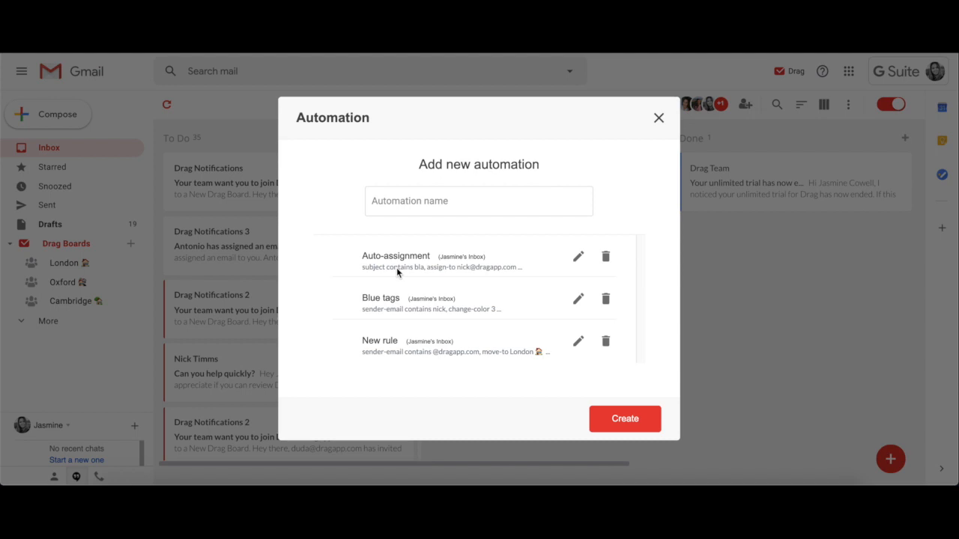